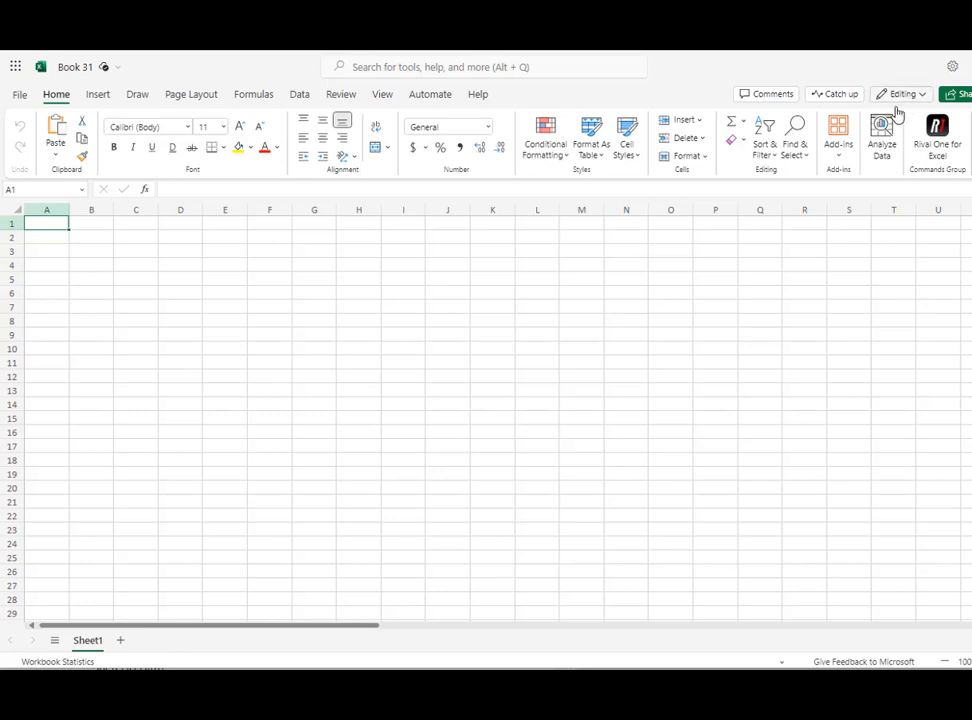
# Search the Office Add-ins store for "rival" to locate Rival One for Excel, then close the store.
pyautogui.click(843, 142)
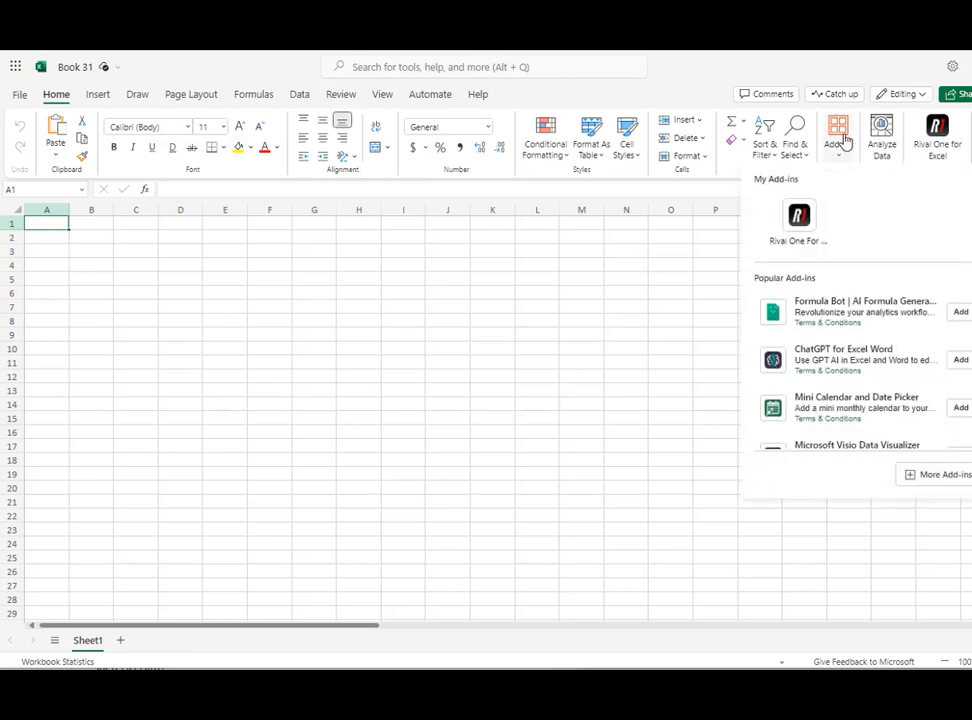
pyautogui.click(945, 474)
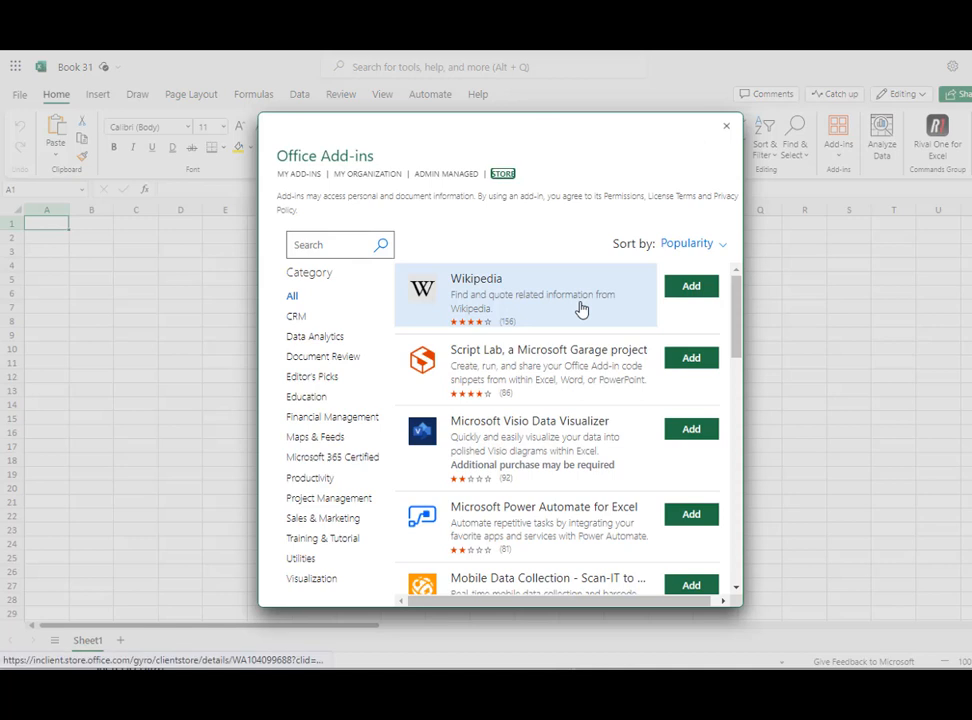
pyautogui.click(320, 245)
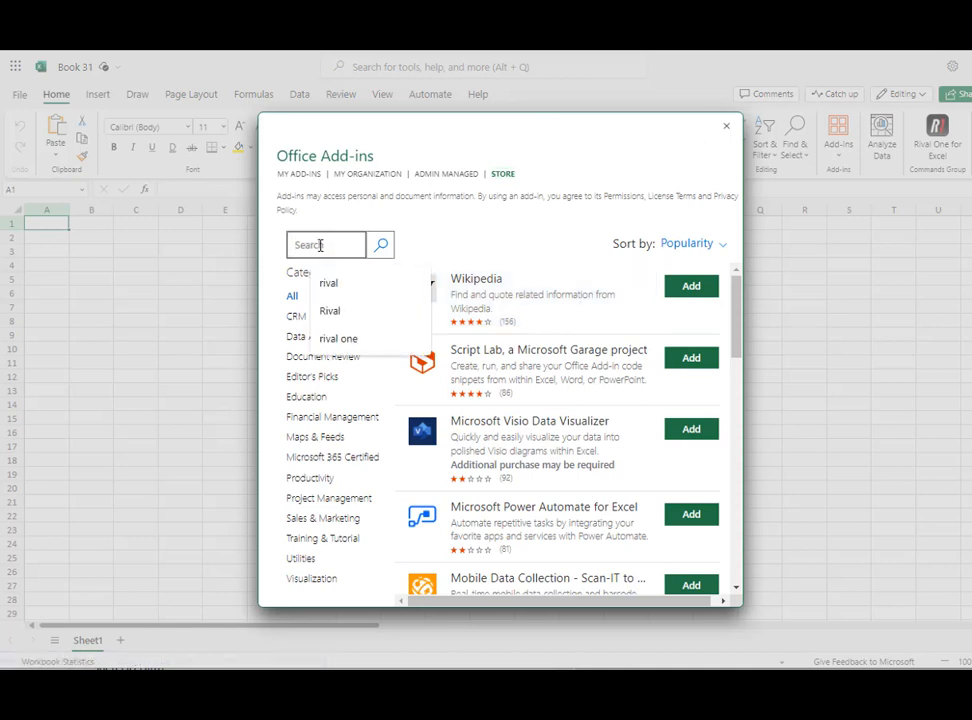
pyautogui.write('rival')
pyautogui.press('Return')
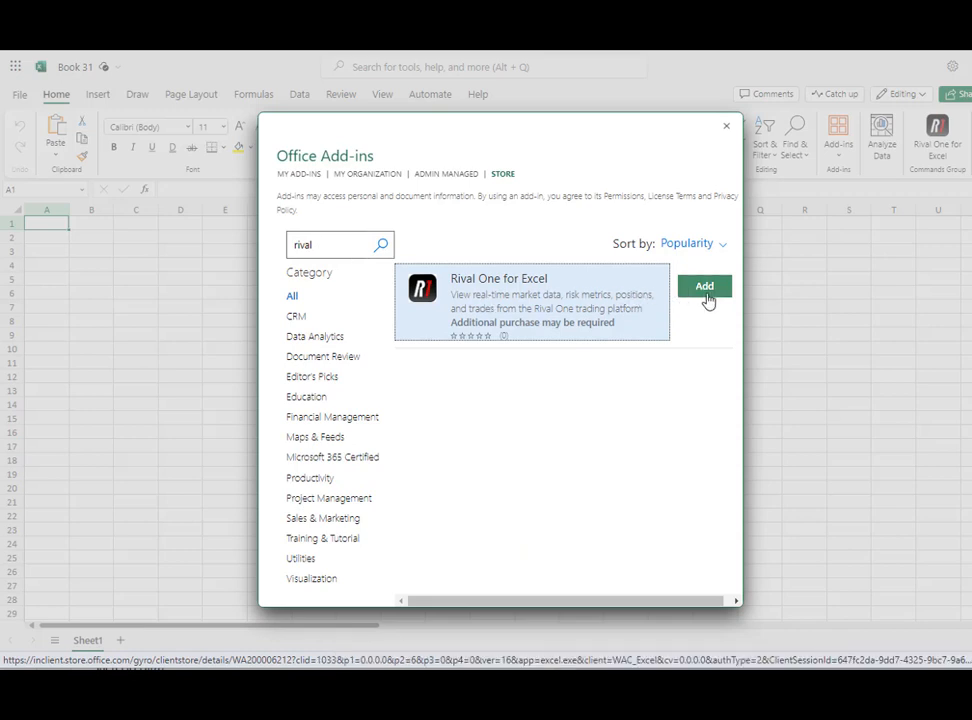
pyautogui.click(726, 126)
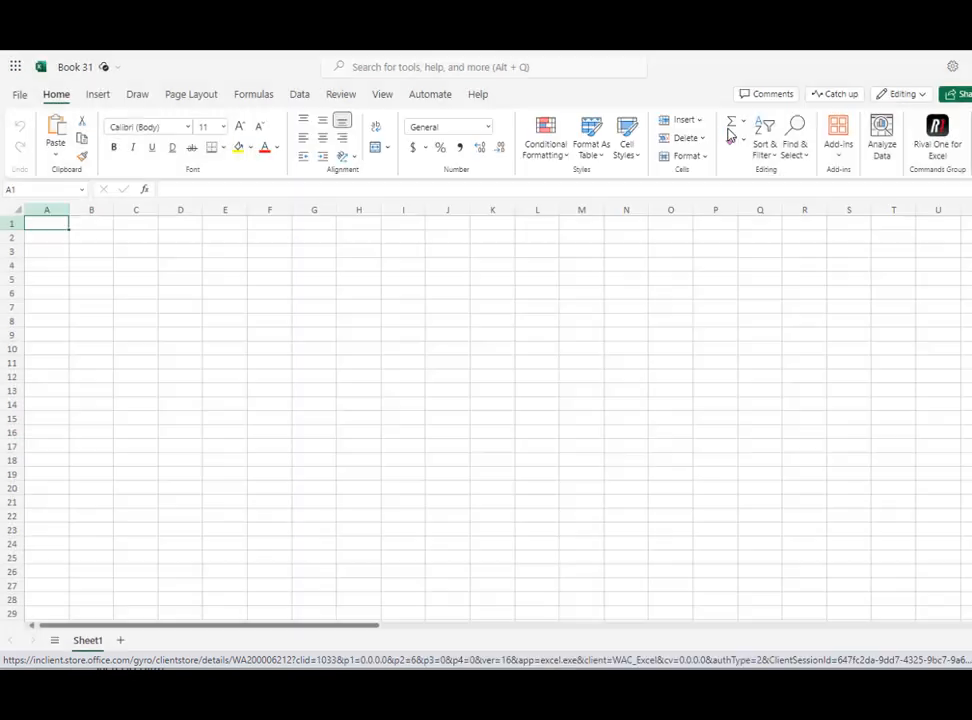
# Open the Rival One for Excel add-in and select the position fields Category, TotalPnl and CurPosition.
pyautogui.click(940, 153)
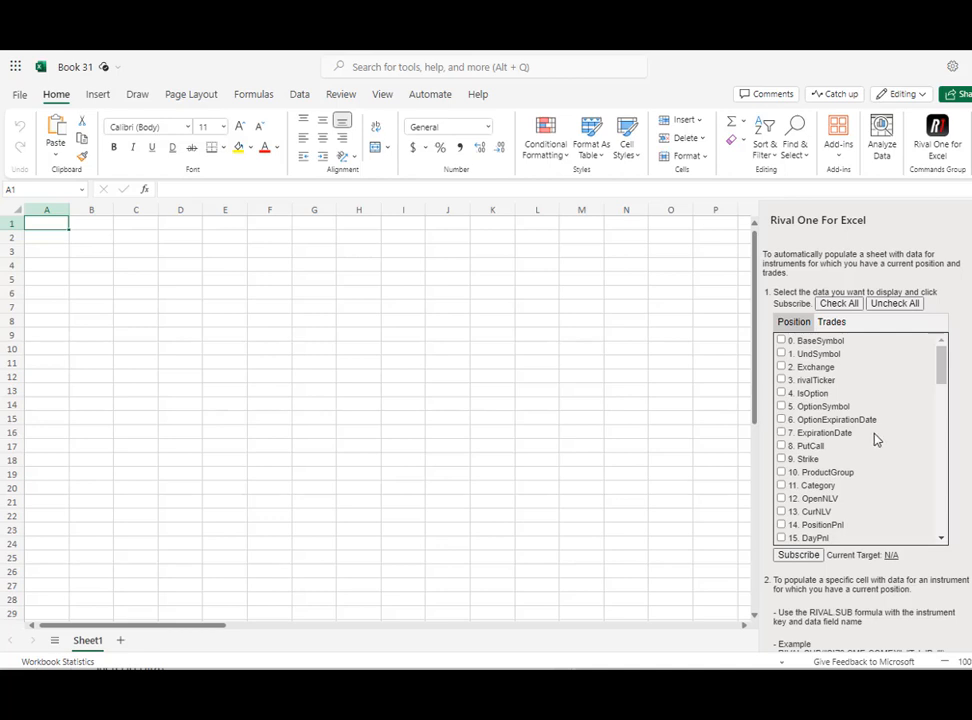
pyautogui.click(784, 486)
pyautogui.scroll(-2, 861, 465)
pyautogui.scroll(-1, 861, 463)
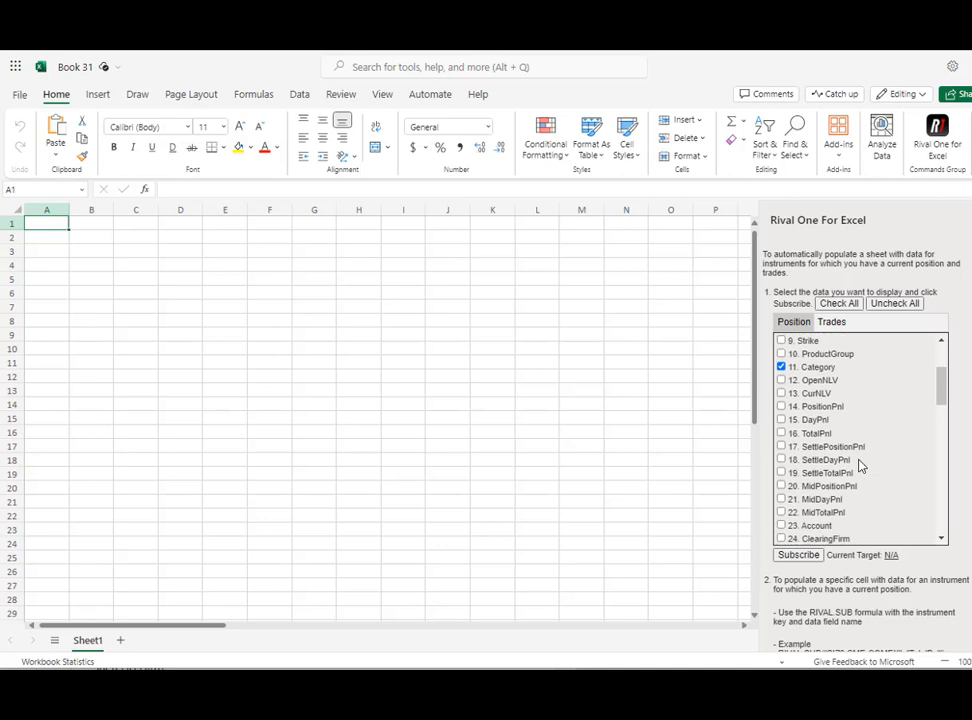
pyautogui.click(782, 431)
pyautogui.scroll(-2, 835, 477)
pyautogui.scroll(-2, 840, 475)
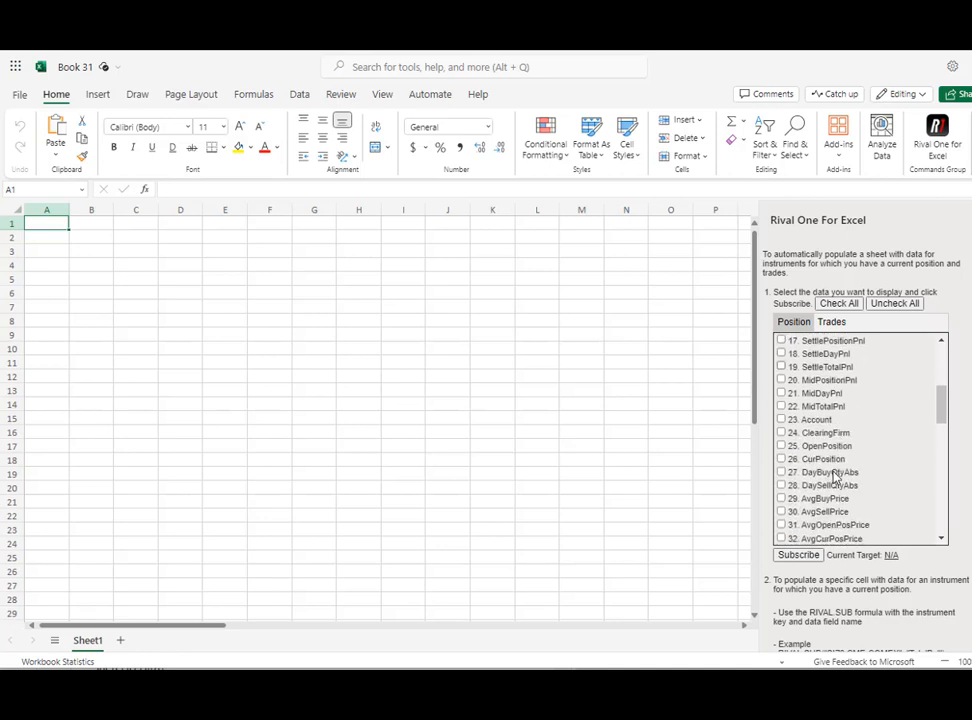
pyautogui.click(783, 431)
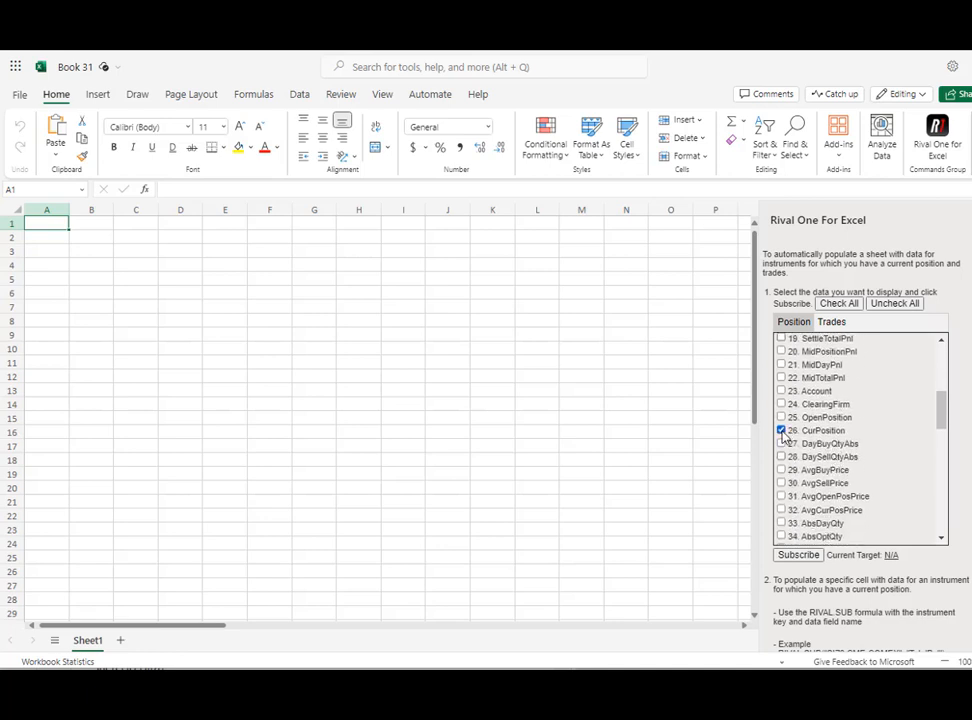
# Add Delta, Gamma, Vega, Theo and Vol to the selected position fields.
pyautogui.scroll(-5, 851, 499)
pyautogui.scroll(-1, 851, 499)
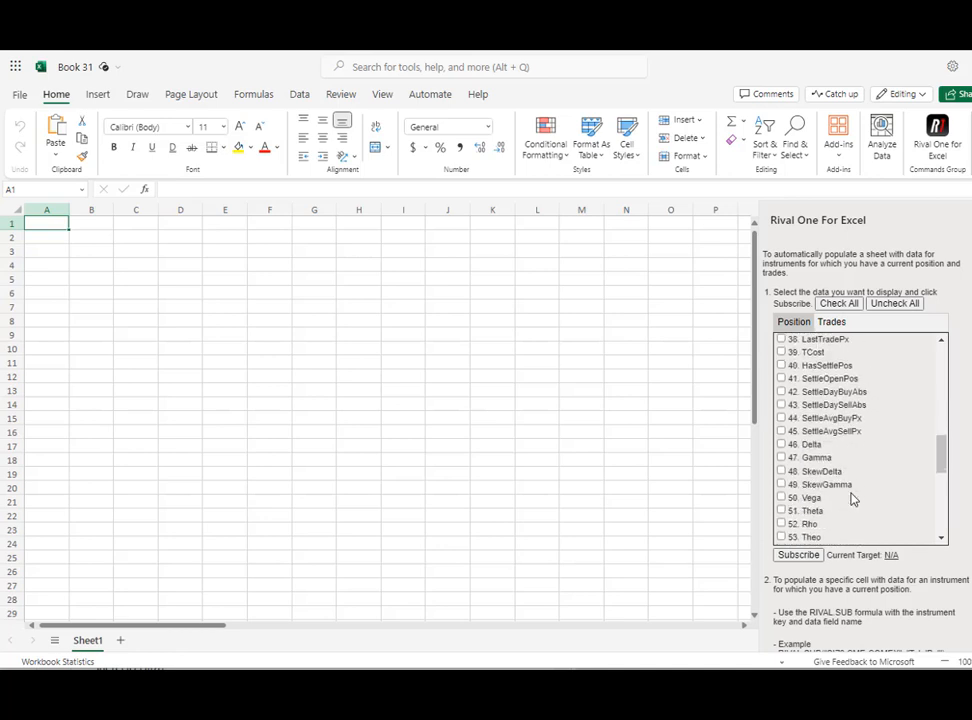
pyautogui.click(781, 444)
pyautogui.click(782, 459)
pyautogui.click(782, 498)
pyautogui.scroll(-2, 786, 515)
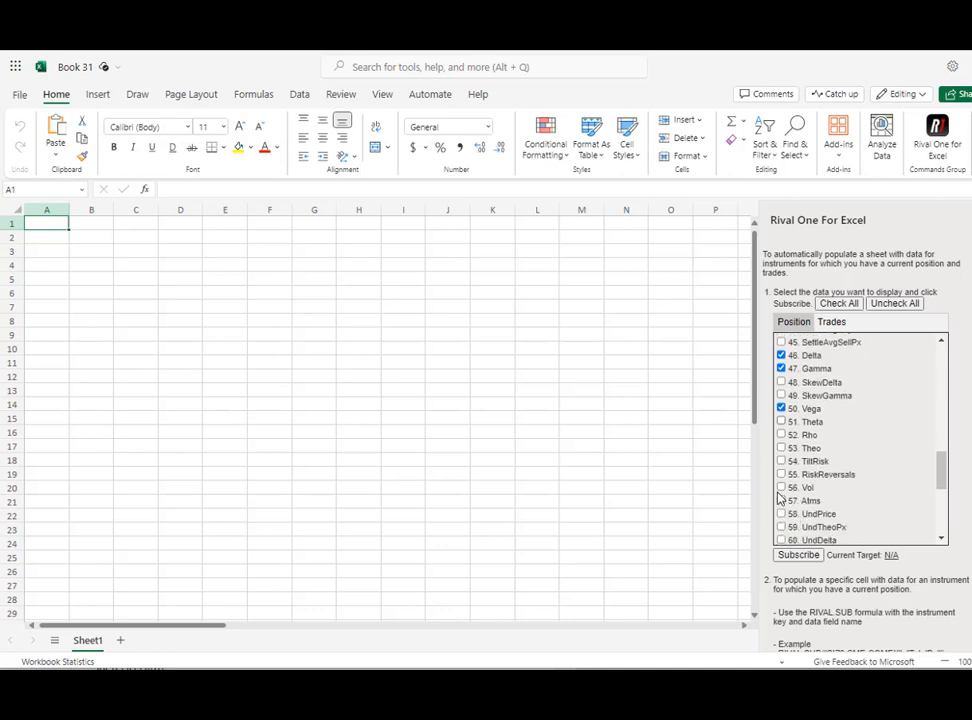
pyautogui.click(781, 449)
pyautogui.click(781, 488)
# Select the trade fields Symbol, B/S, Qty and Price, and subscribe to populate Sheet1 with the chosen data.
pyautogui.click(843, 322)
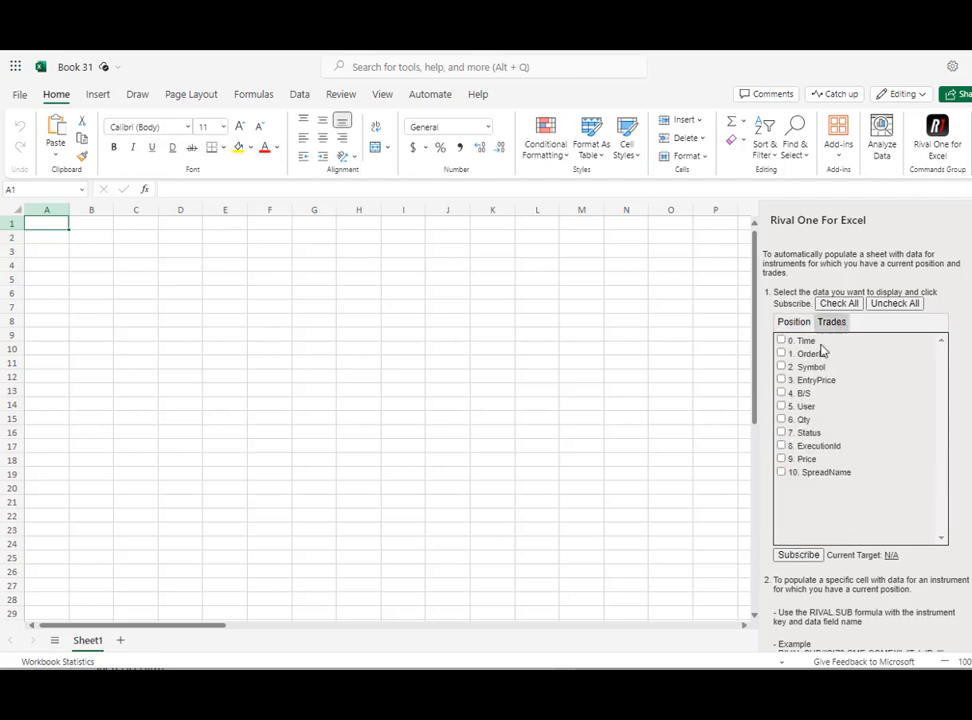
pyautogui.click(782, 368)
pyautogui.click(781, 393)
pyautogui.click(781, 420)
pyautogui.click(781, 459)
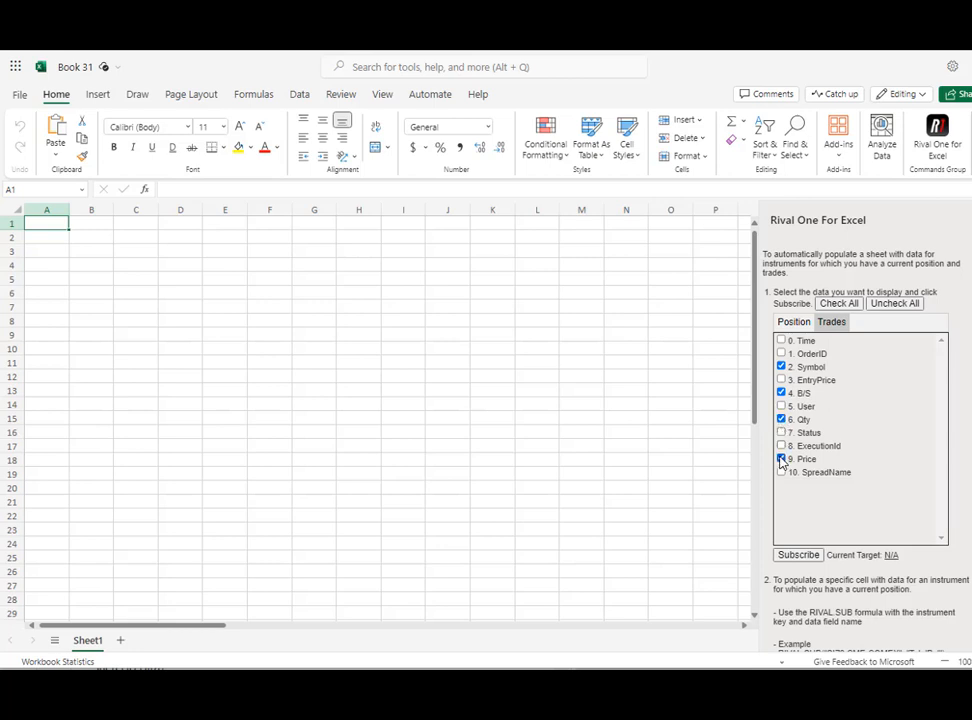
pyautogui.click(802, 561)
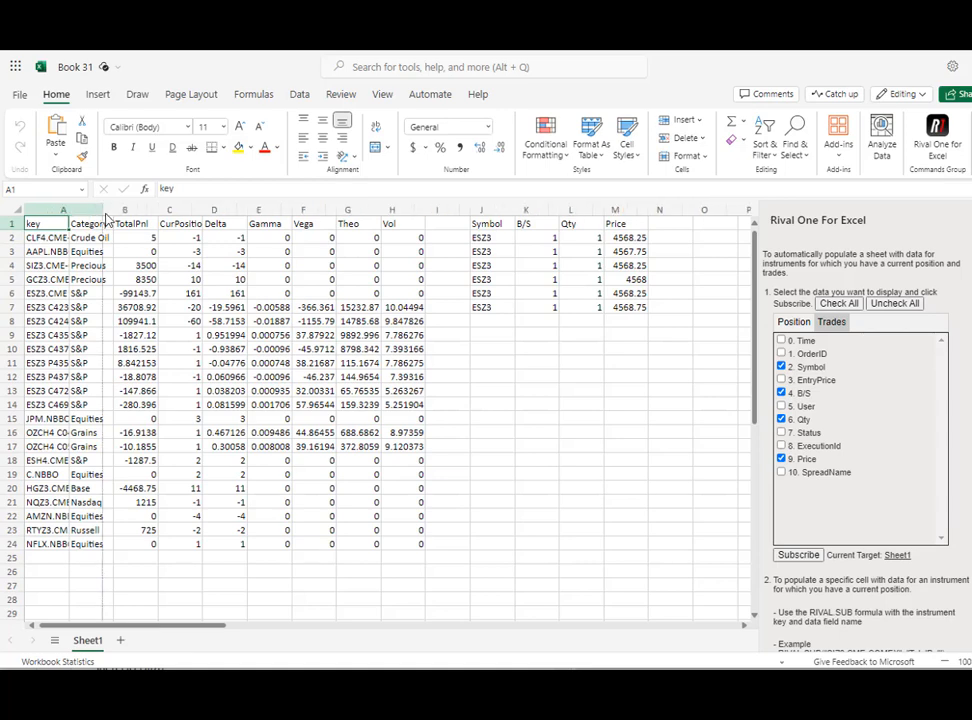
# Widen column A to show the instrument keys, and review the populated position and trade tables.
pyautogui.doubleClick(68, 210)
pyautogui.moveTo(65, 218); pyautogui.dragTo(447, 545)
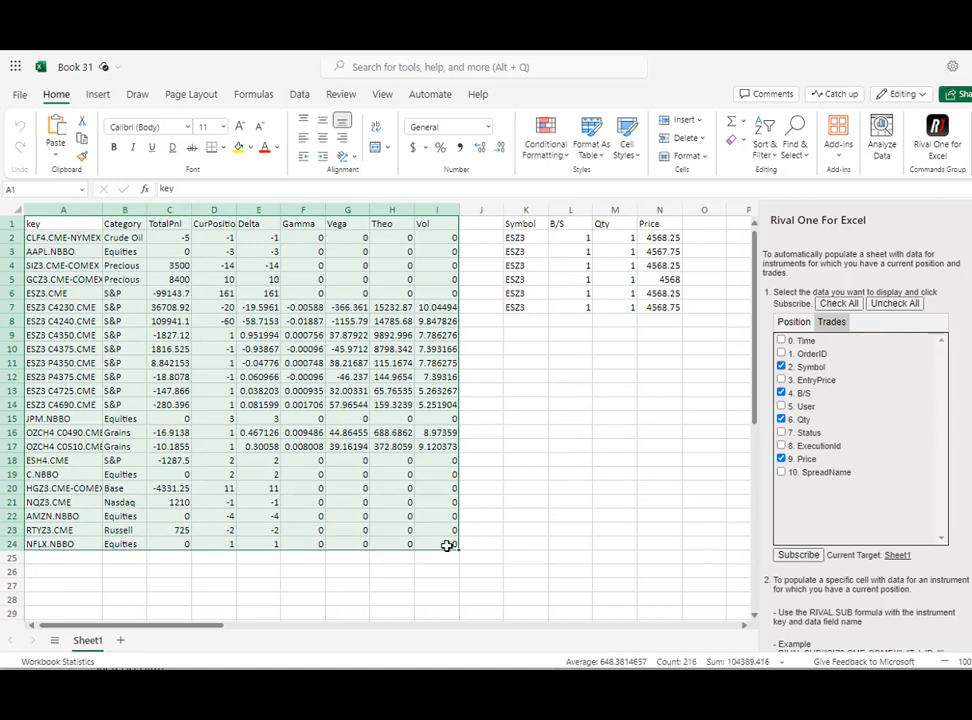
pyautogui.click(399, 567)
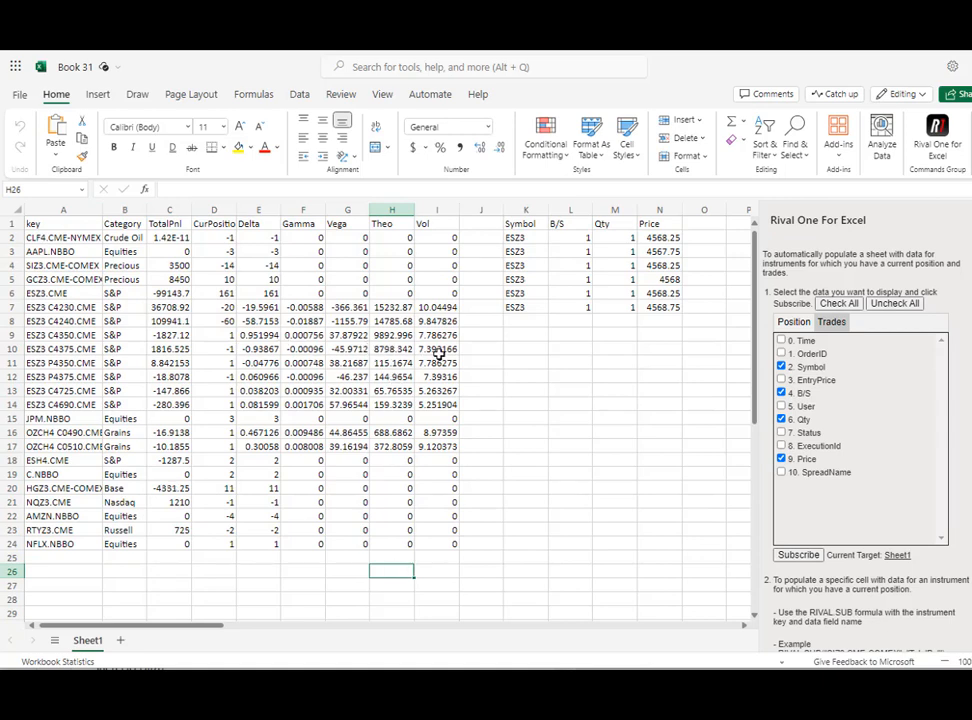
pyautogui.click(91, 556)
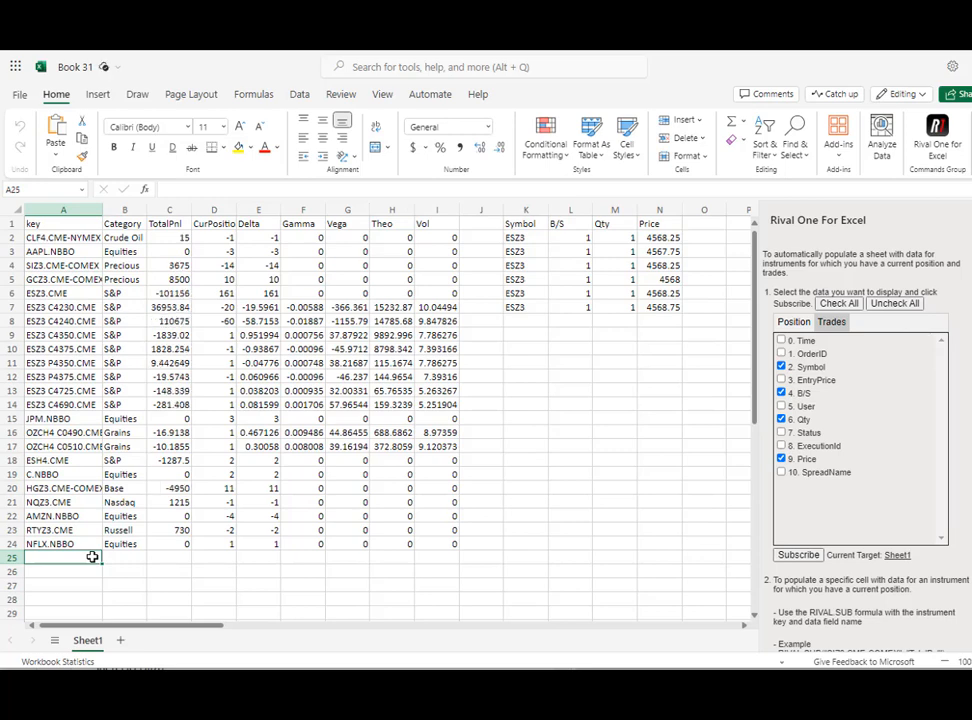
pyautogui.click(535, 324)
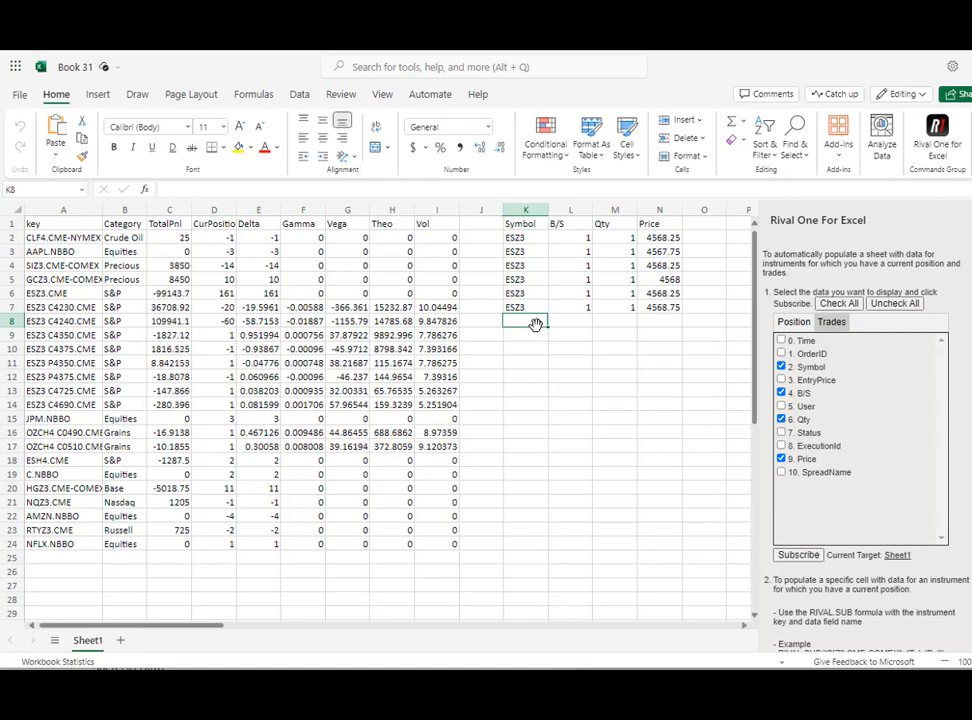
pyautogui.moveTo(523, 222); pyautogui.dragTo(662, 319)
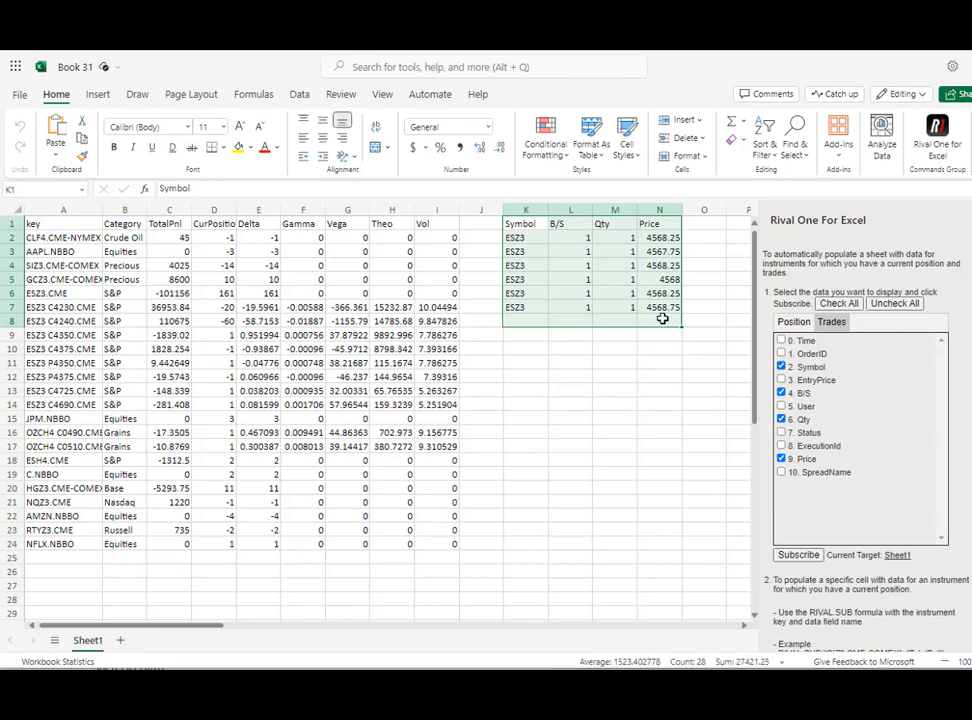
# Add a new worksheet and enter the title Hotwatch in E4 with the symbol ESZ3 below it in E5.
pyautogui.click(122, 641)
pyautogui.click(229, 268)
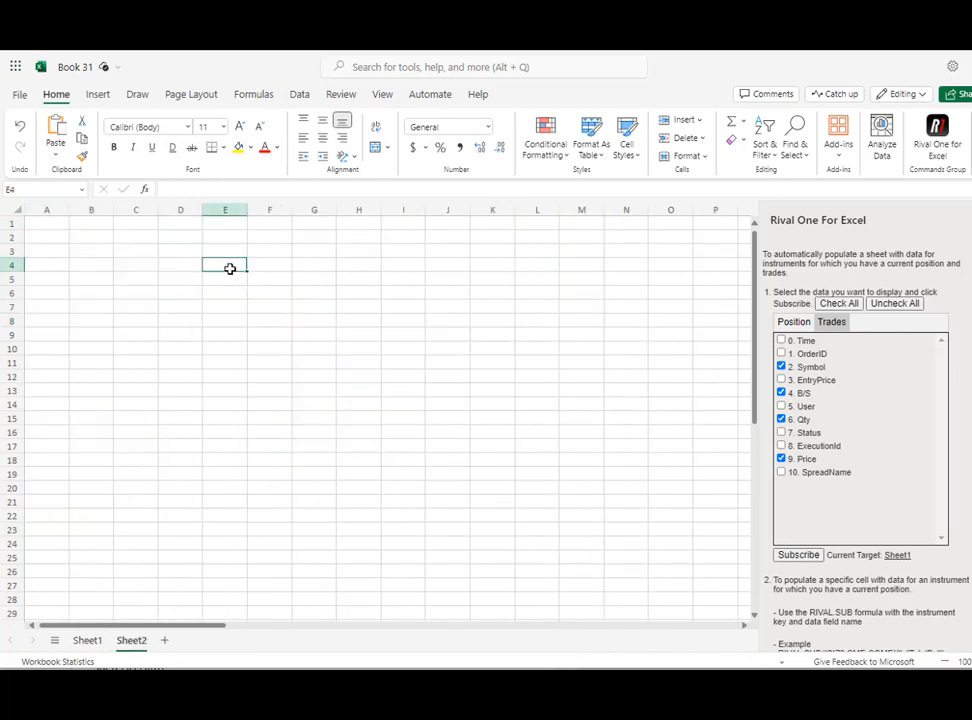
pyautogui.write('Hot')
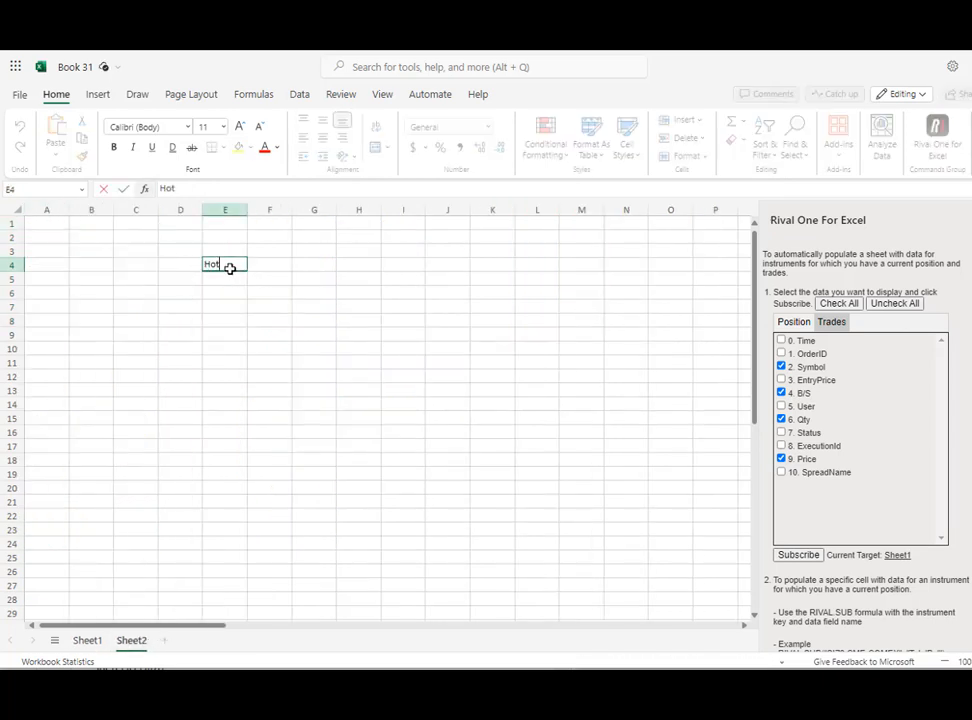
pyautogui.write('watch')
pyautogui.press('Return')
pyautogui.write('ESZ')
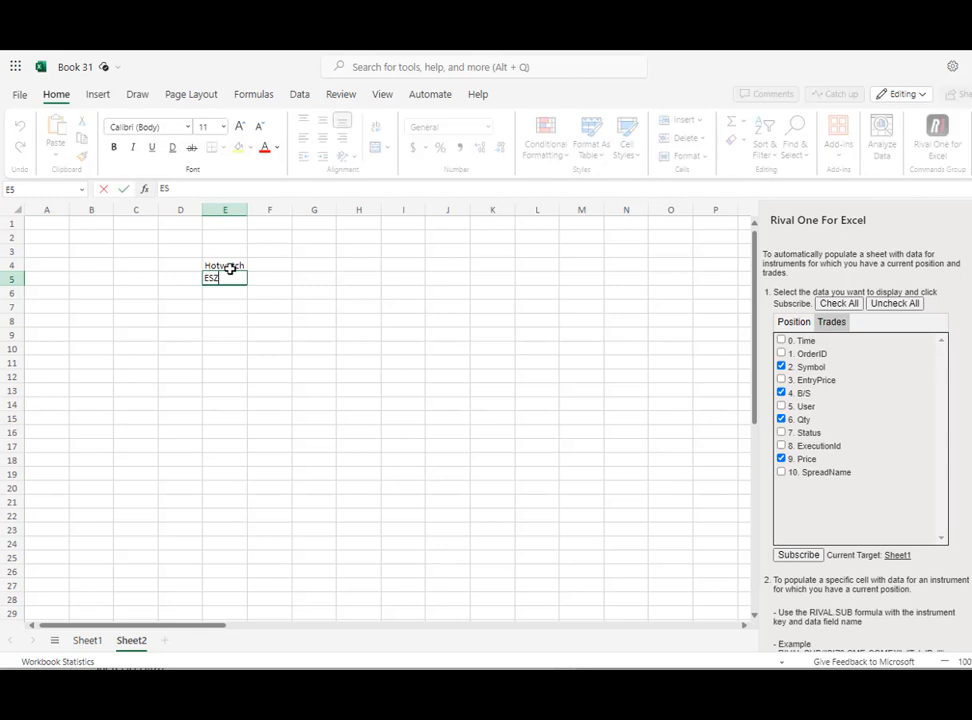
pyautogui.write('3')
pyautogui.press('Up')
# Enter the column headers Bid, Ask and Last in cells F4 to H4.
pyautogui.press('Right')
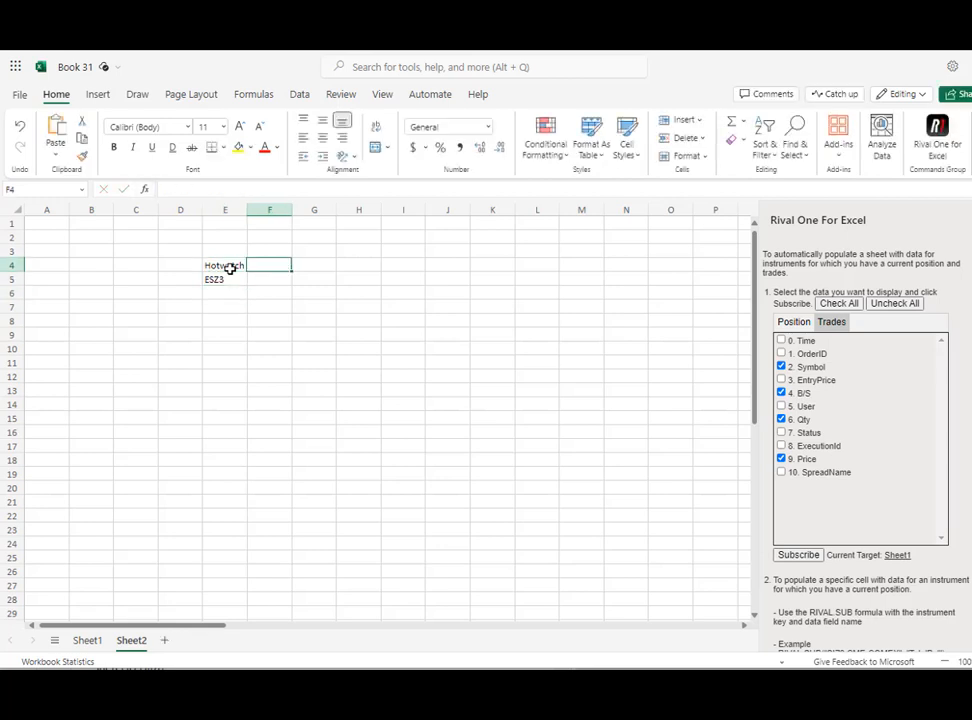
pyautogui.write('Bid')
pyautogui.press('Tab')
pyautogui.write('Ask')
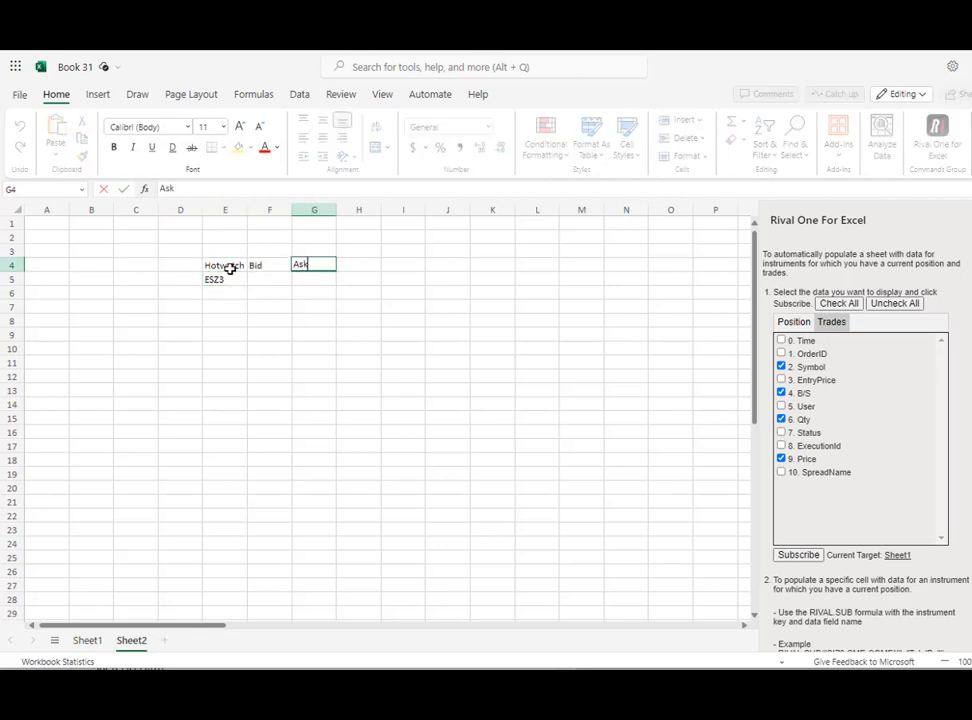
pyautogui.press('Tab')
pyautogui.write('Last')
pyautogui.press('Return')
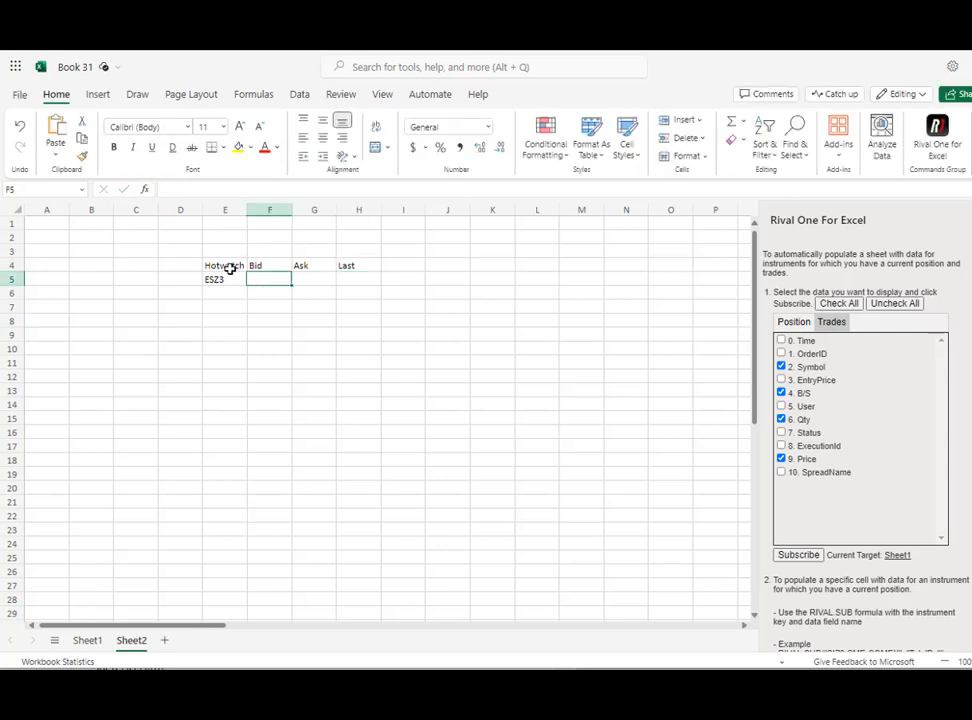
# Enter the formula =rival.sub(E5,"bid") in F5 to pull the bid price for the ESZ3 symbol.
pyautogui.write('=r')
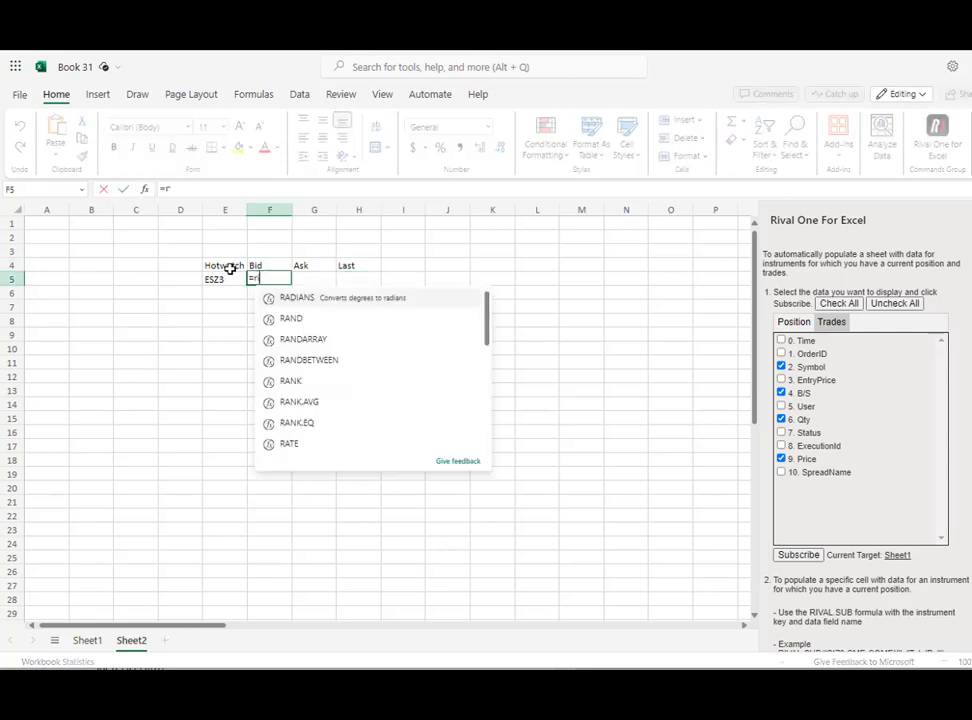
pyautogui.write('ival.sub(')
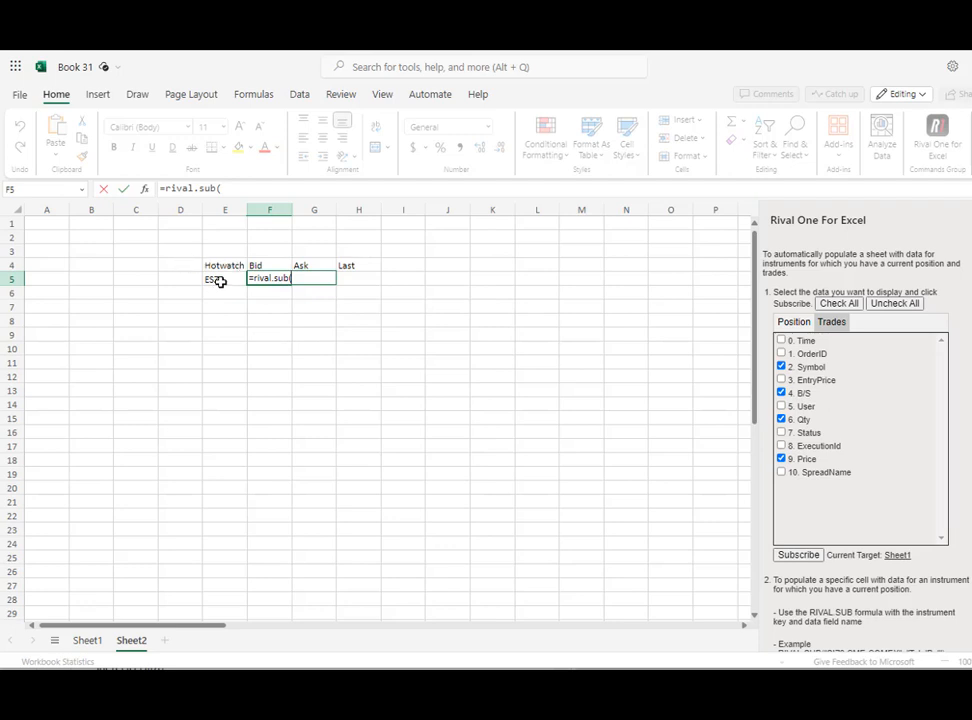
pyautogui.click(219, 282)
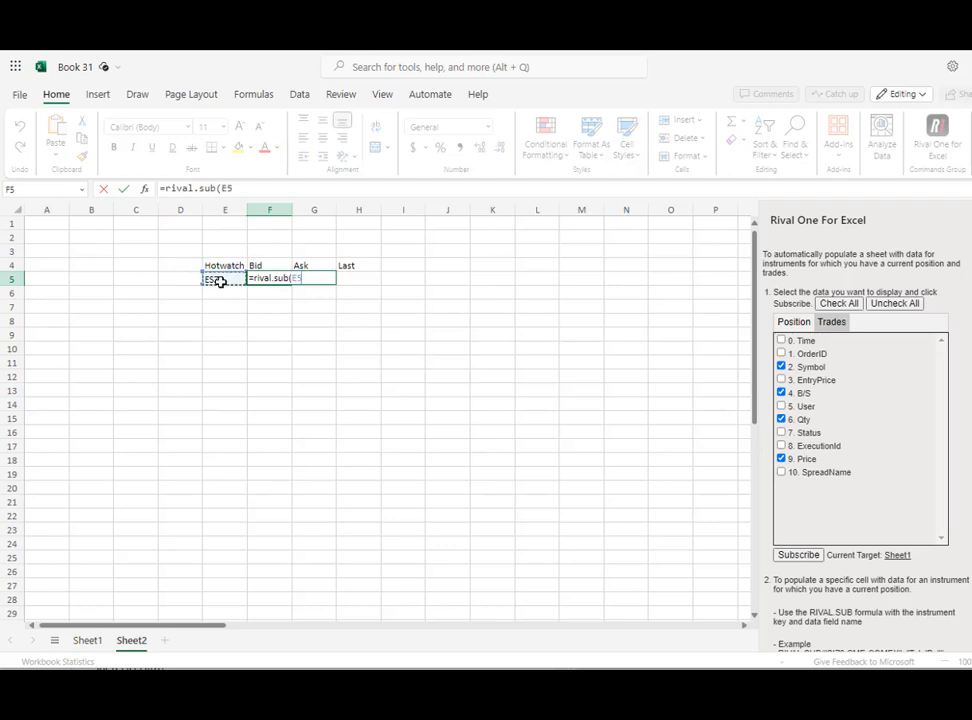
pyautogui.write(',"bid")')
pyautogui.press('Return')
# Lock the column of the symbol reference in the Bid formula so it reads =RIVAL.SUB($E5,"bid").
pyautogui.press('Up')
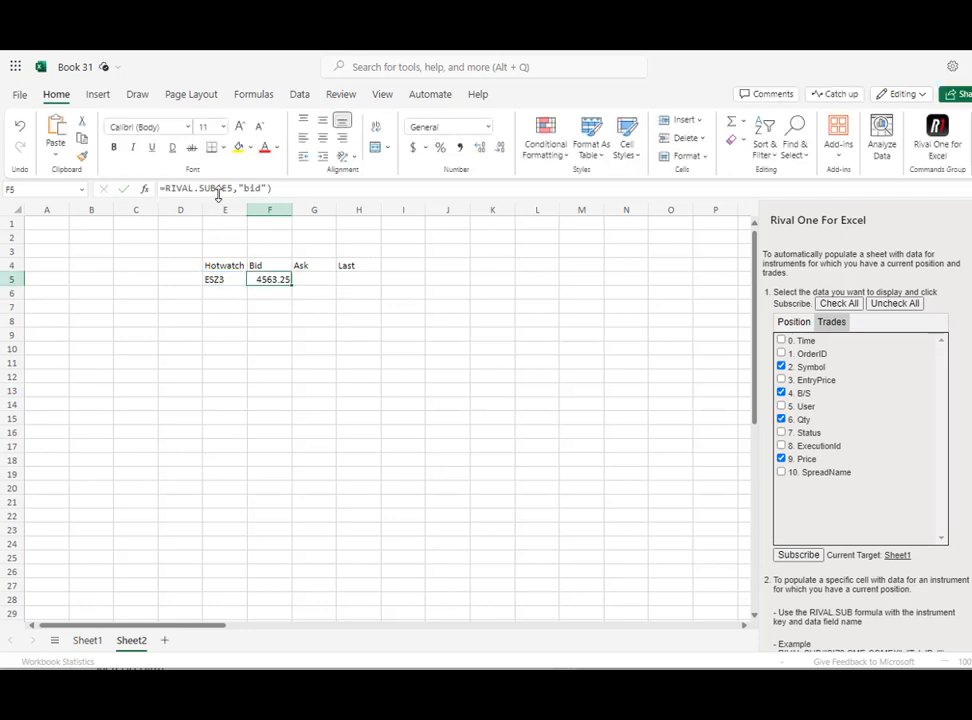
pyautogui.click(220, 188)
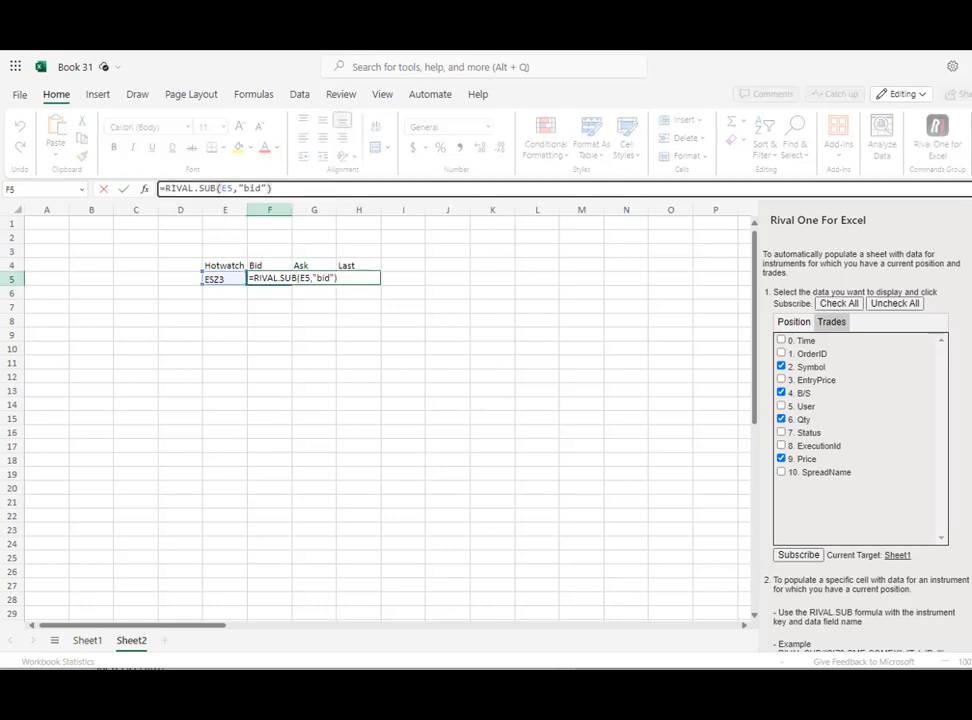
pyautogui.write('$')
pyautogui.hotkey('ctrl', 'Return')
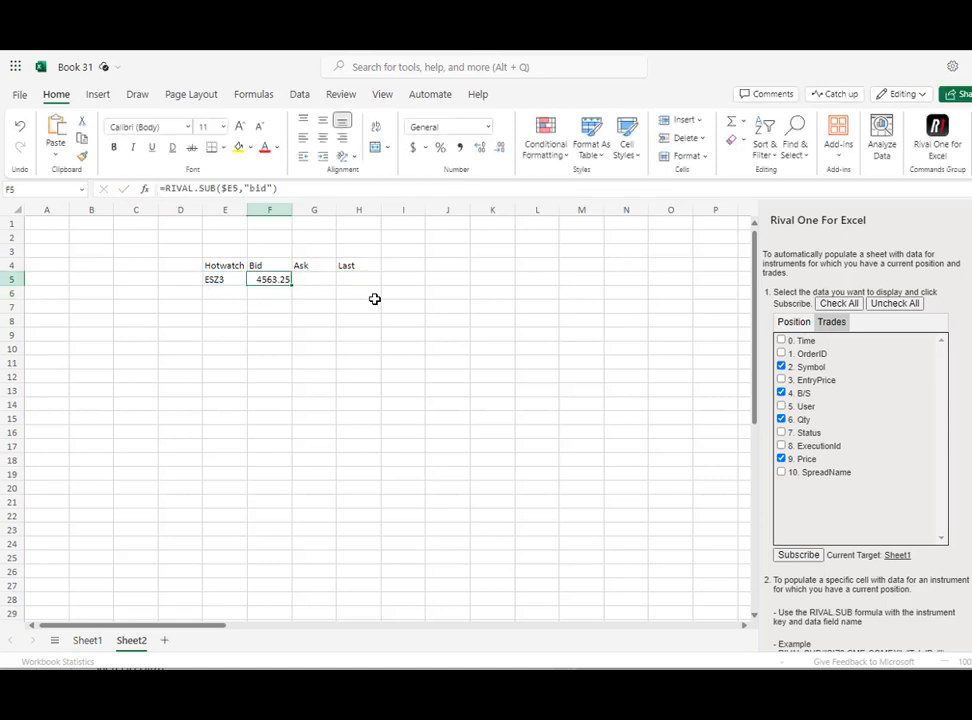
# Copy the Bid formula from F5 into the Ask and Last cells G5 and H5.
pyautogui.press('Right')
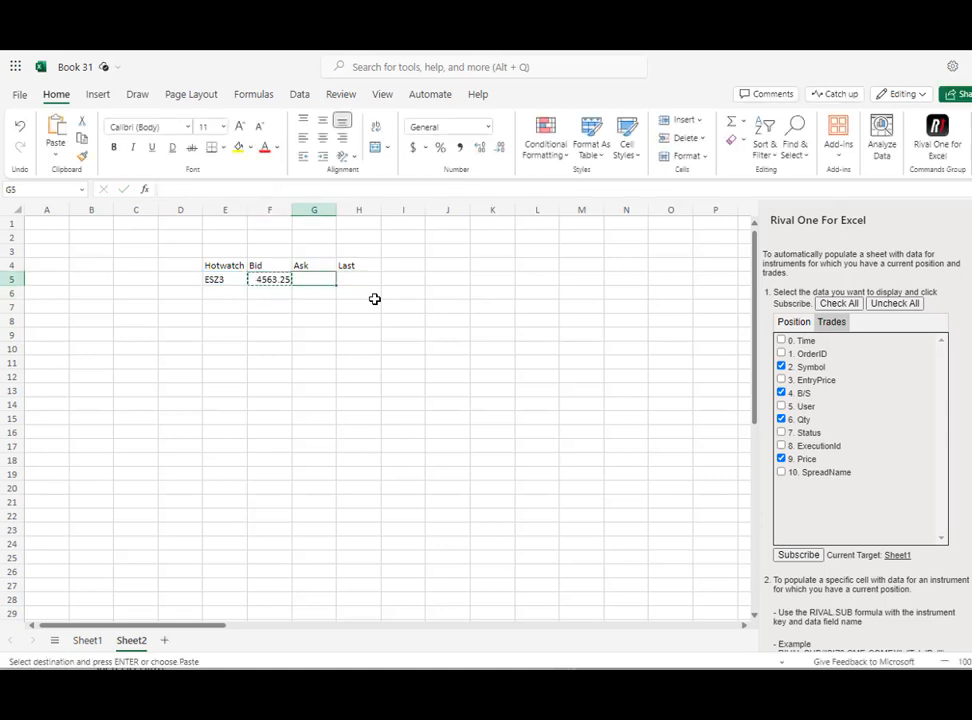
pyautogui.hotkey('ctrl', 'v')
pyautogui.press('Right')
pyautogui.hotkey('ctrl', 'v')
pyautogui.press('Escape')
# Change the data field in the Ask cell's formula in G5 to "ask".
pyautogui.press('Left')
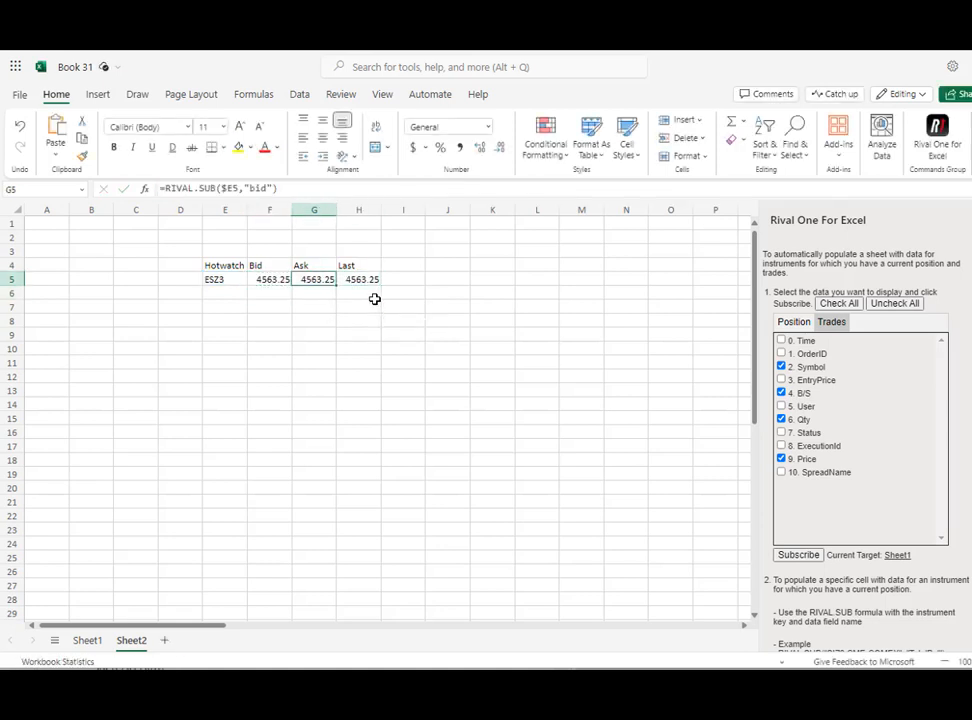
pyautogui.click(268, 188)
pyautogui.press('BackSpace')
pyautogui.press('BackSpace')
pyautogui.press('BackSpace')
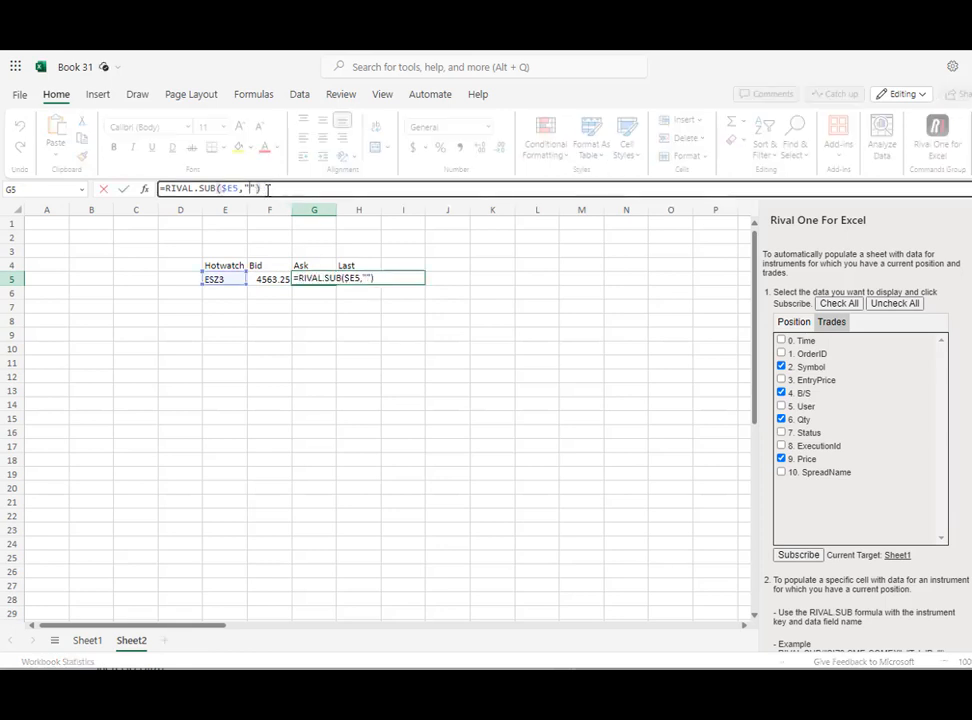
pyautogui.write('ask')
pyautogui.press('Return')
pyautogui.press('Up')
pyautogui.press('Right')
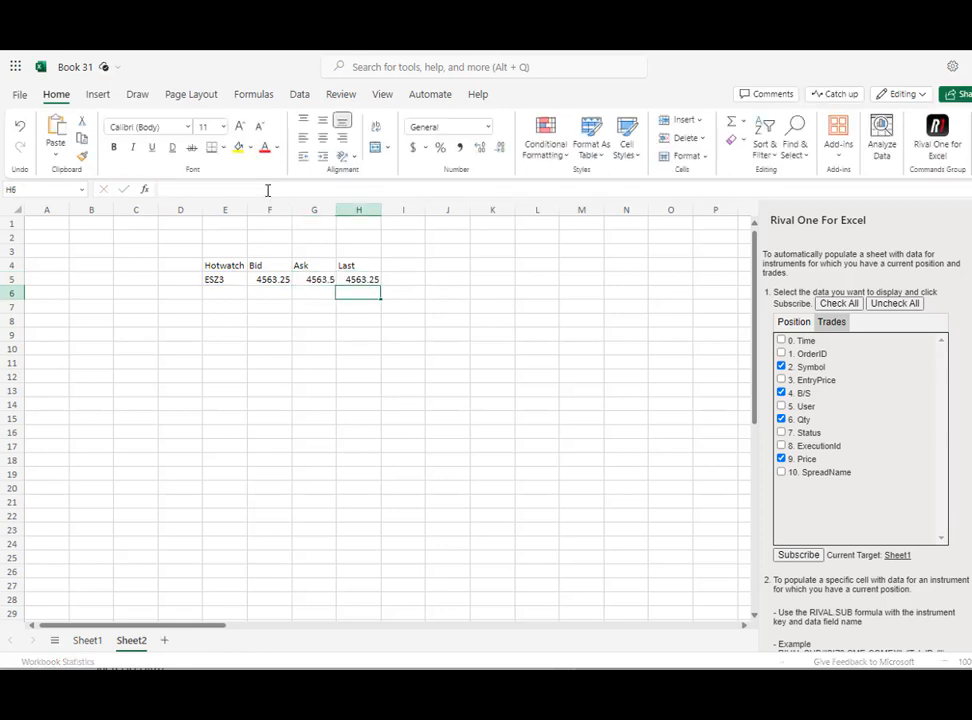
# Change the data field in the Last cell's formula in H5 to "last".
pyautogui.click(268, 188)
pyautogui.press('BackSpace')
pyautogui.press('BackSpace')
pyautogui.press('BackSpace')
pyautogui.write('last')
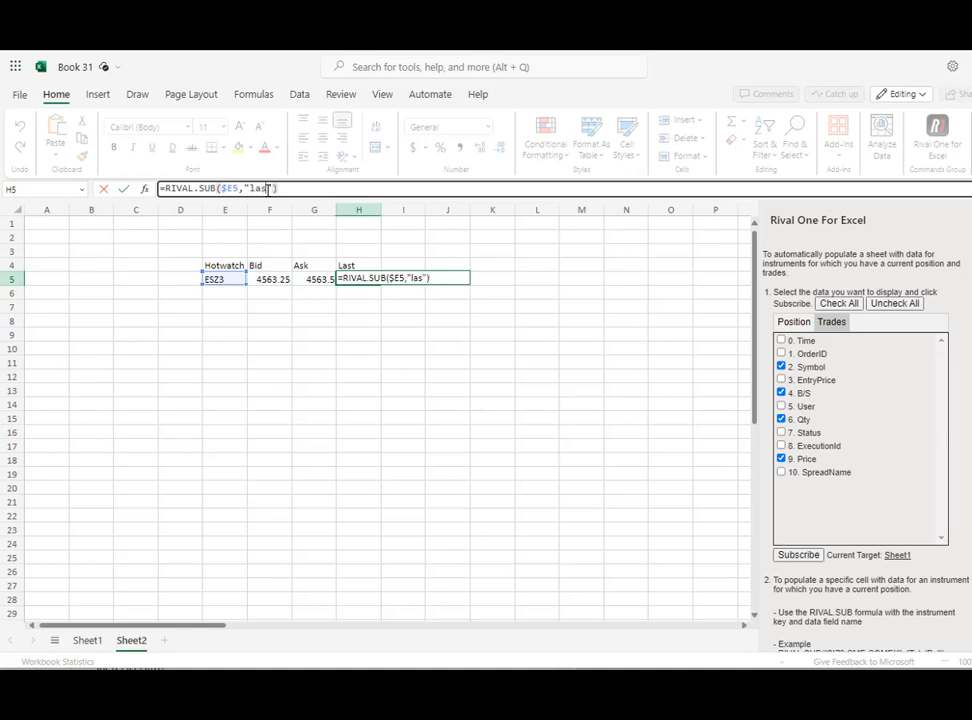
pyautogui.press('Return')
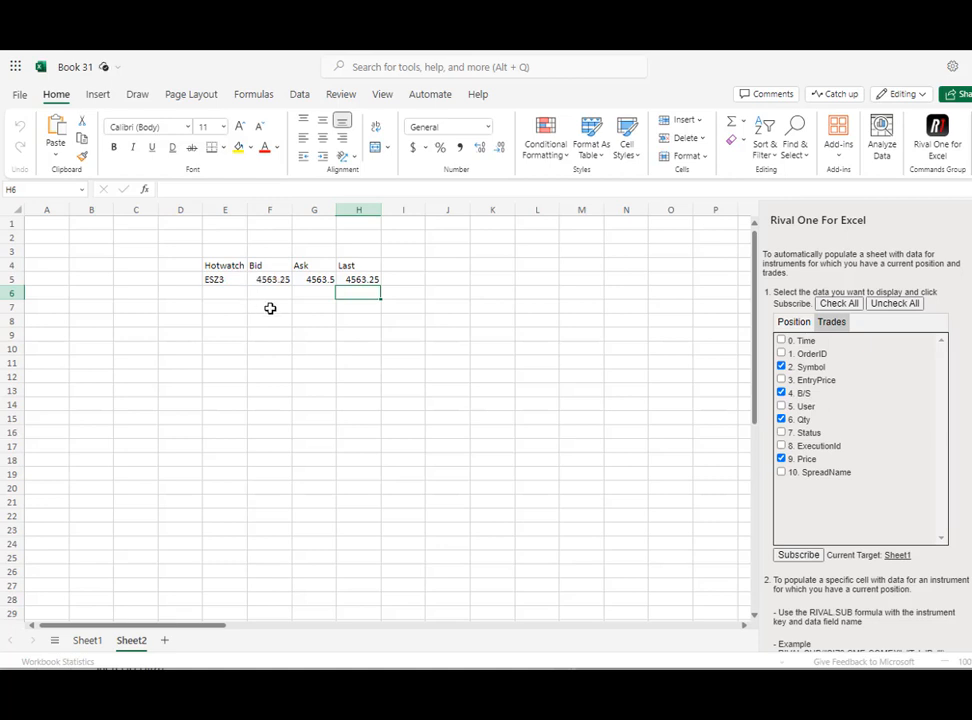
# Add the symbol NQZ3 in E6, below ESZ3 in the Hotwatch column.
pyautogui.click(233, 292)
pyautogui.write('N')
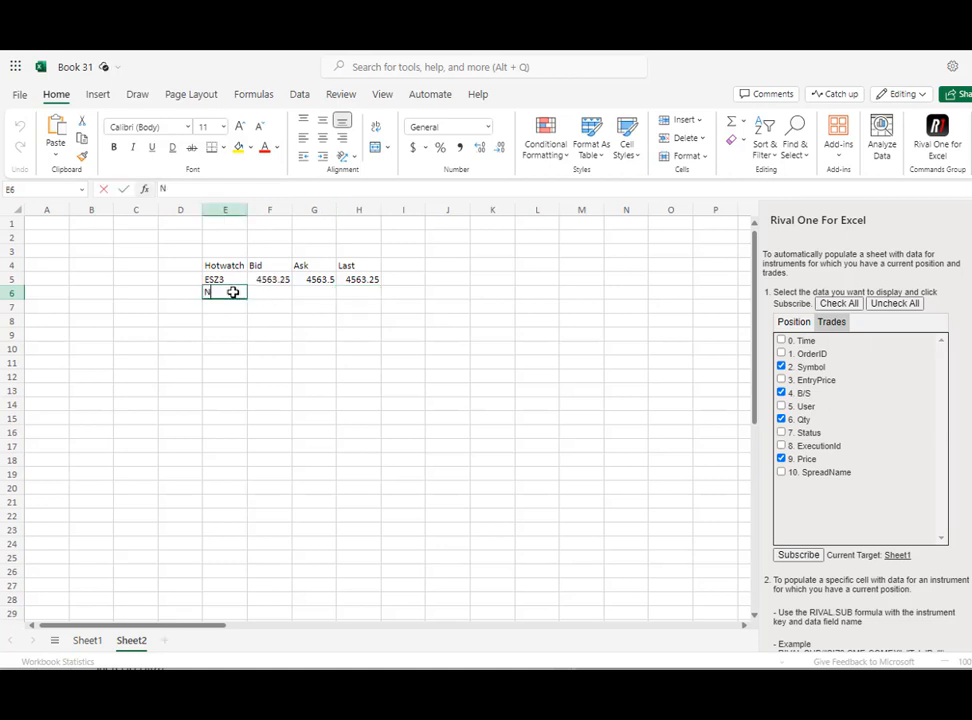
pyautogui.write('QZ3')
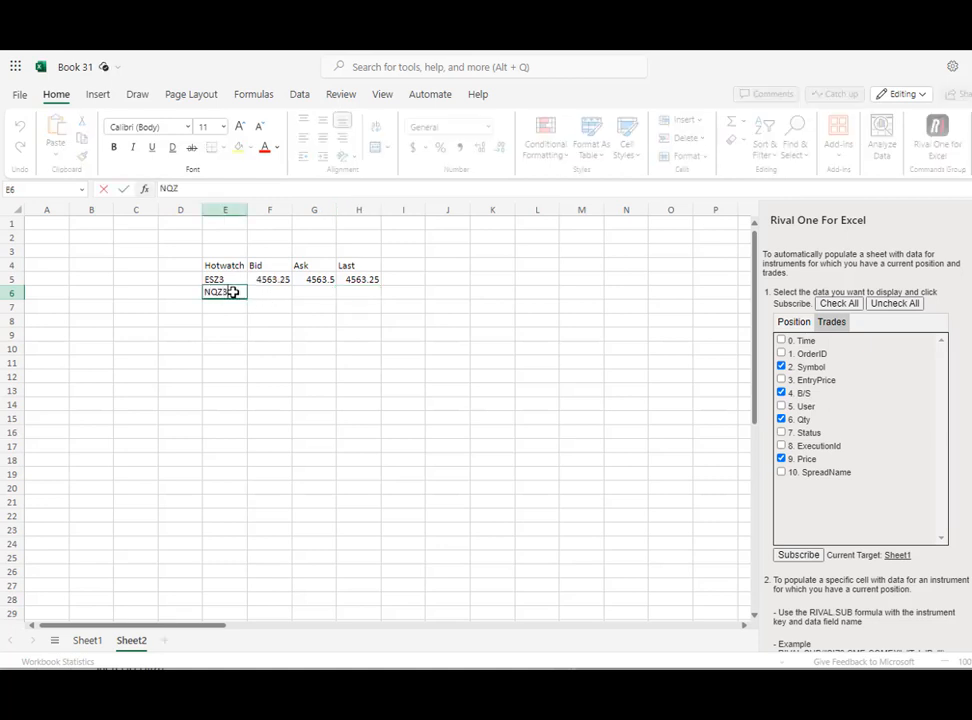
pyautogui.press('Return')
# Copy the Bid, Ask and Last formulas from F5:H5 into F6:H6 for the NQZ3 row.
pyautogui.press('Up')
pyautogui.press('Up')
pyautogui.press('Right')
pyautogui.hotkey('shift', 'Right')
pyautogui.hotkey('shift', 'Right')
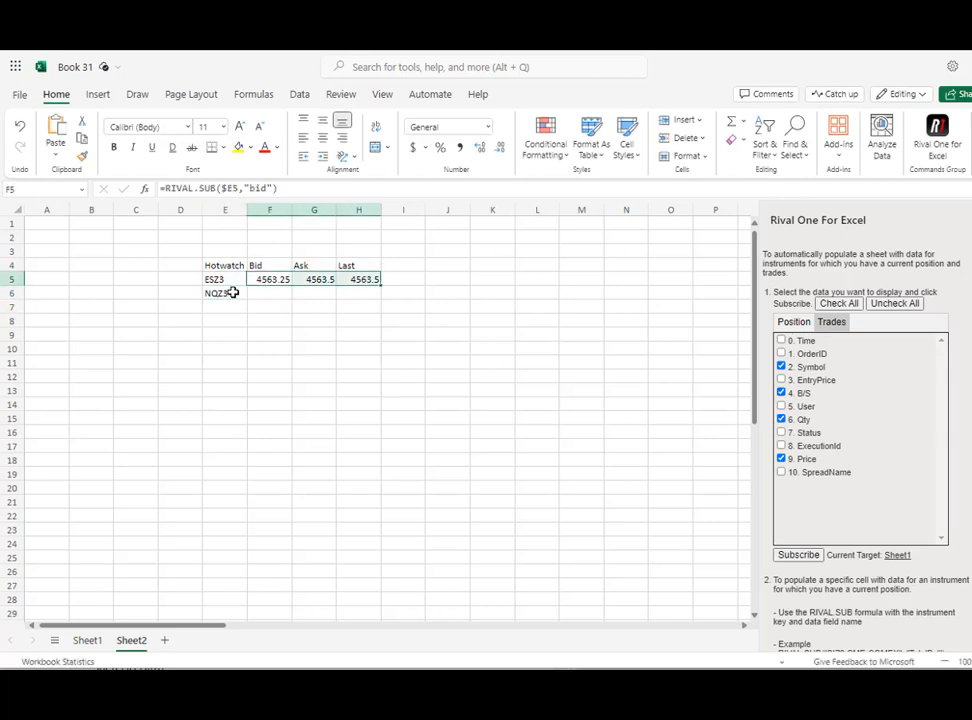
pyautogui.hotkey('ctrl', 'c')
pyautogui.press('Down')
pyautogui.hotkey('ctrl', 'v')
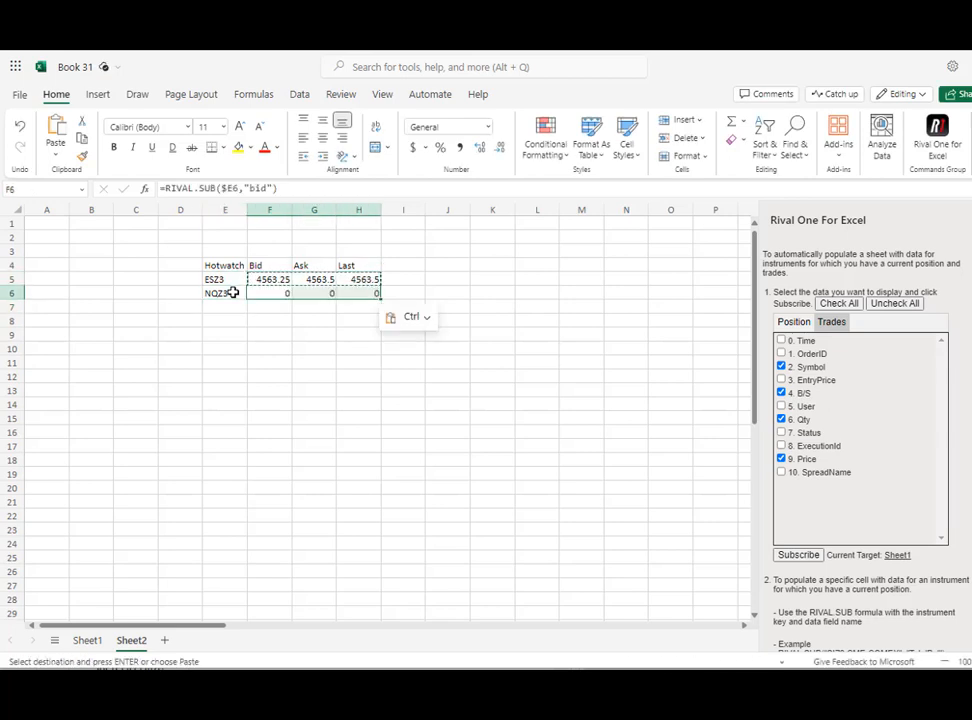
pyautogui.press('Down')
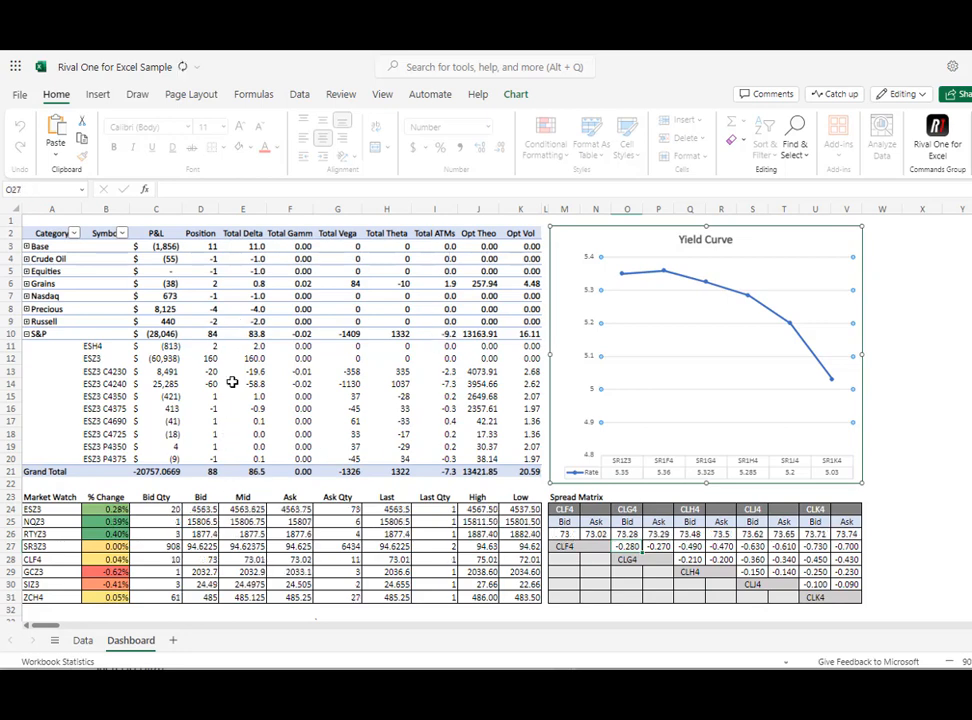
# Inspect the sample Dashboard's formulas for the NQZ3 bid in Market Watch and the CLF4 bid, CLF4 ask and CLF4-CLG4 spread bid in the Spread Matrix.
pyautogui.click(208, 520)
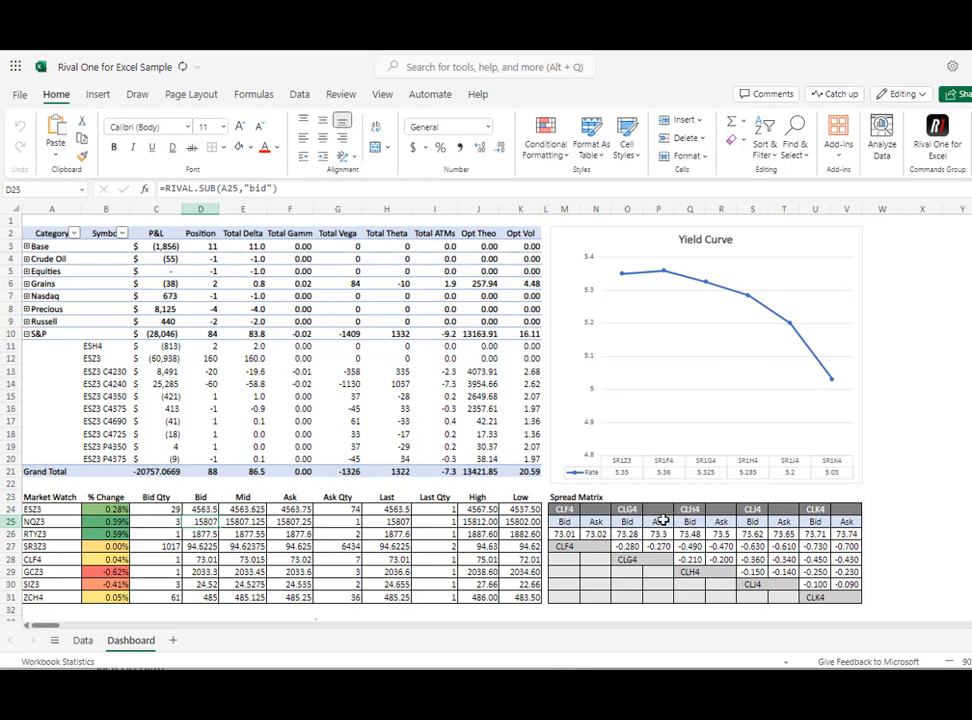
pyautogui.click(566, 535)
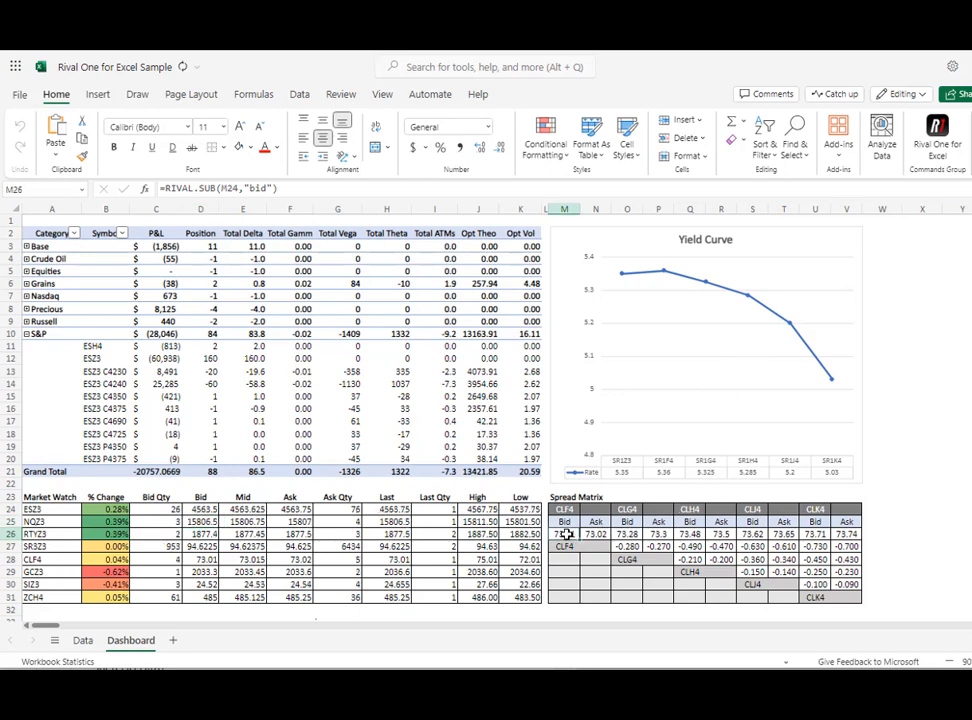
pyautogui.press('Right')
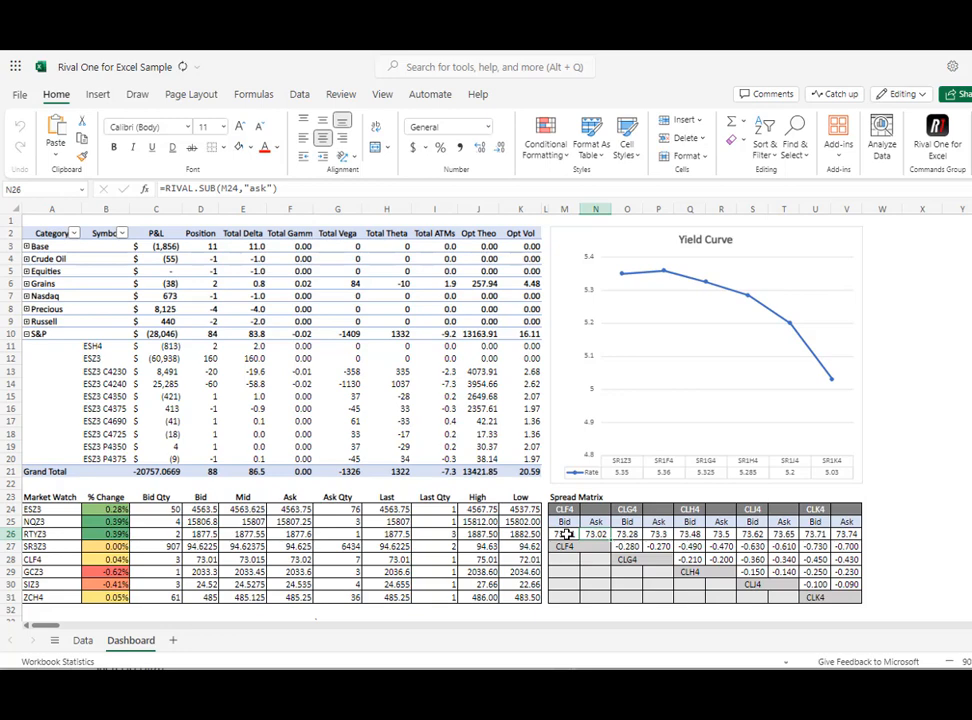
pyautogui.click(627, 547)
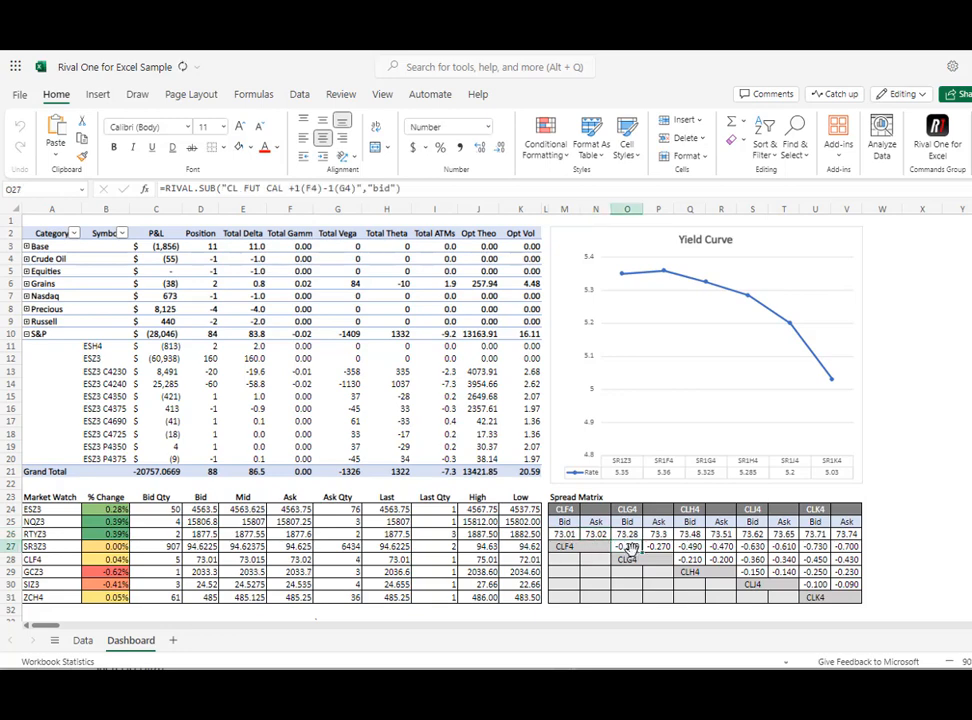